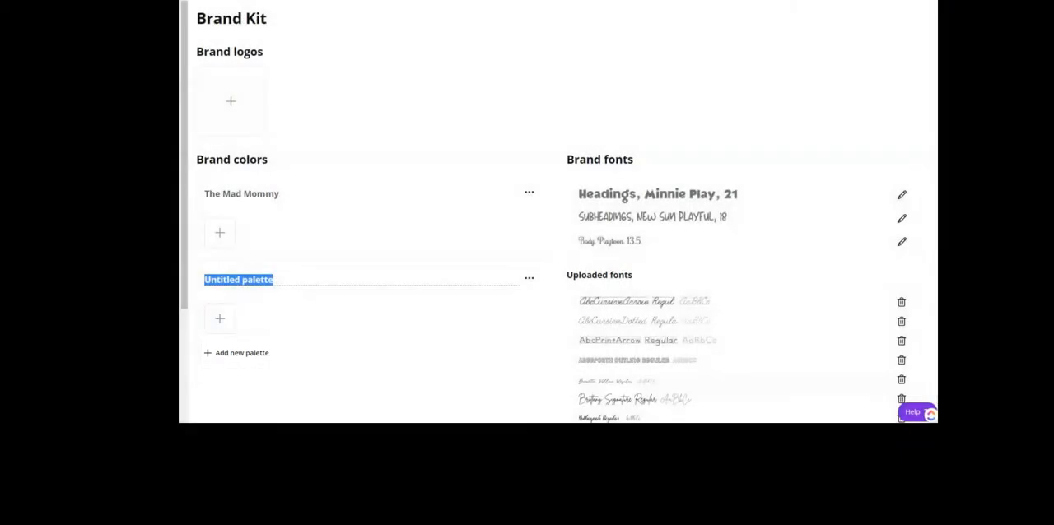
Step: Name the new palette "Practice" and set its first color to #002F43
text(Practice)
key(Return)
click(220, 319)
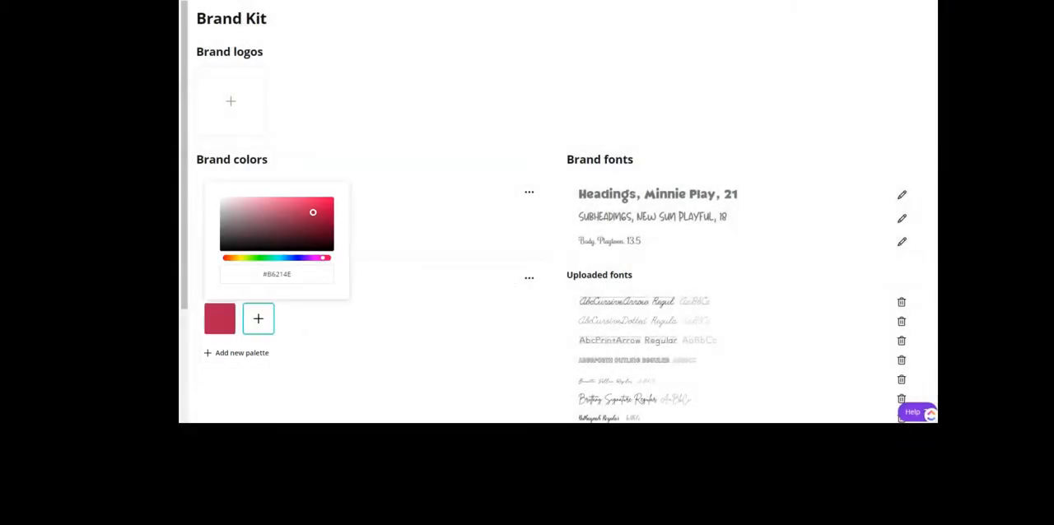
triple_click(277, 274)
text(#002F43)
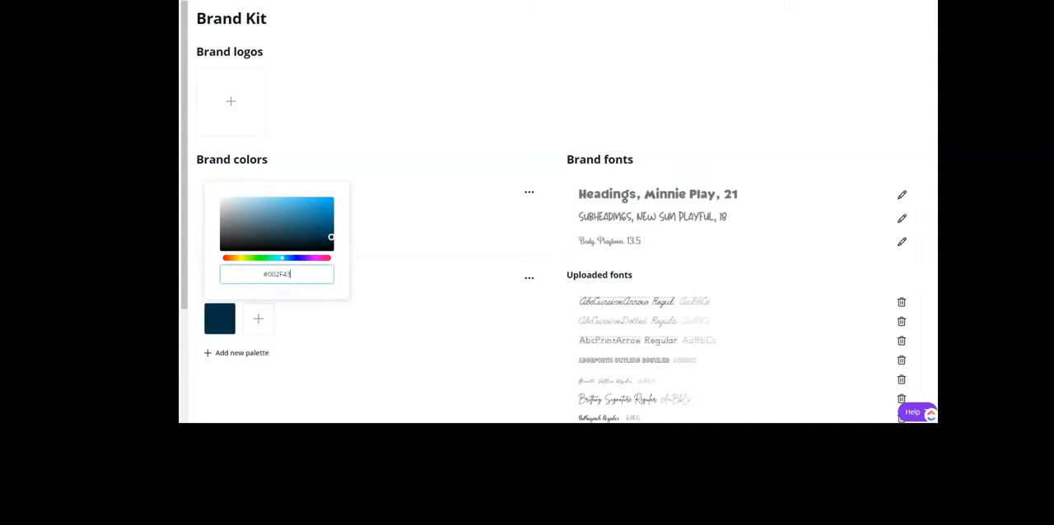
key(Return)
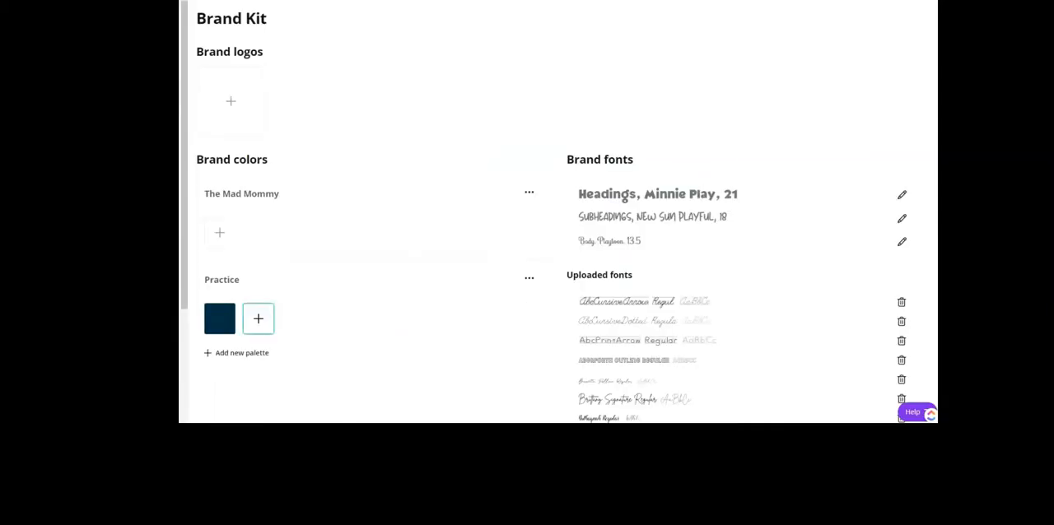
Step: Add the turquoise, gray-blue, coral and crimson colors of Color Palette #847 to the Practice palette using their hex codes
click(259, 318)
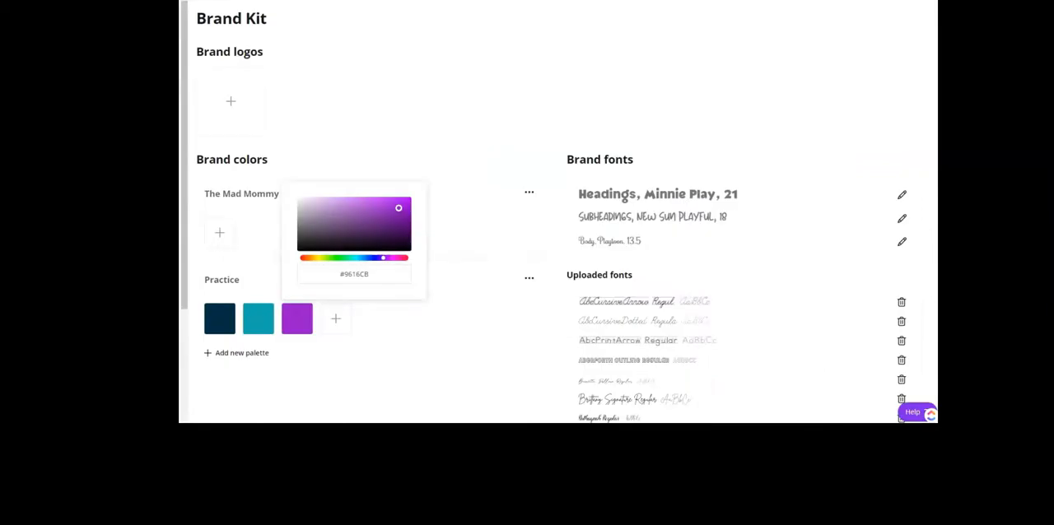
key(ctrl+v)
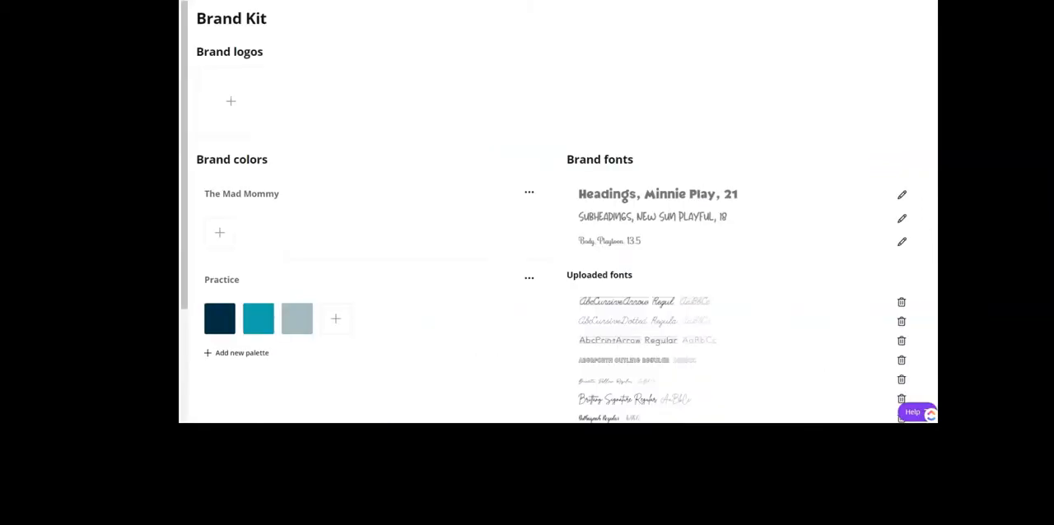
click(335, 319)
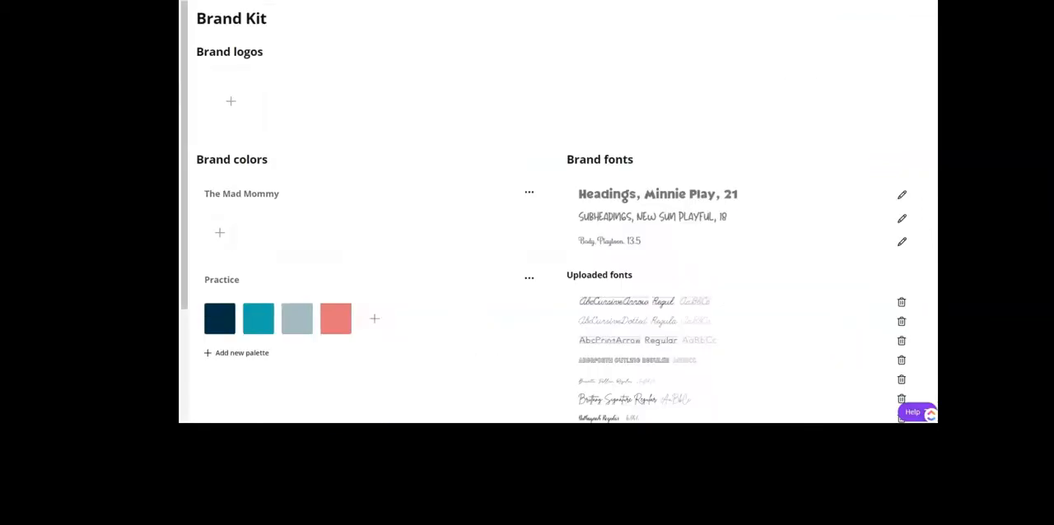
click(375, 319)
click(432, 274)
key(ctrl+v)
key(Return)
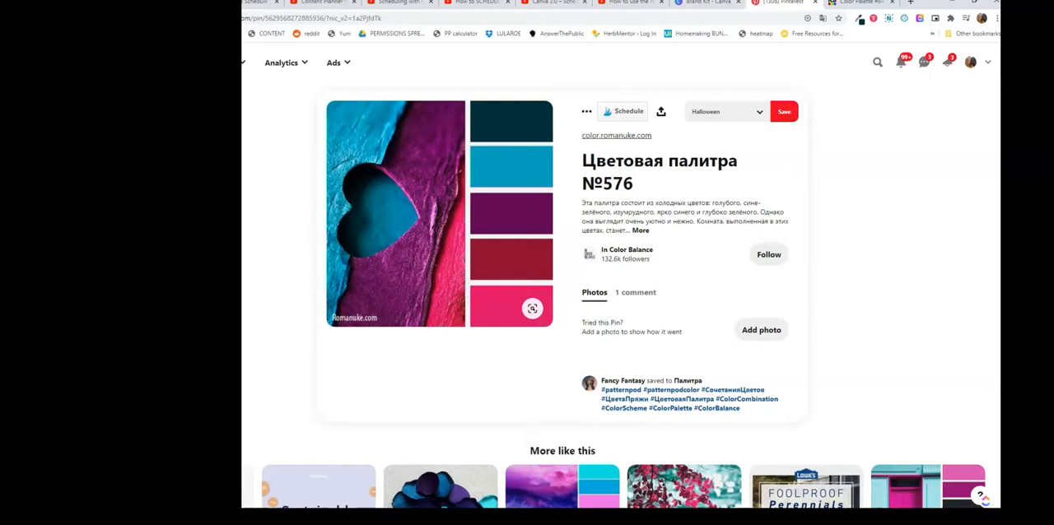
Step: Sample the dark teal swatch of the Pinterest palette with Eye Dropper and copy its hex code #023138
click(859, 19)
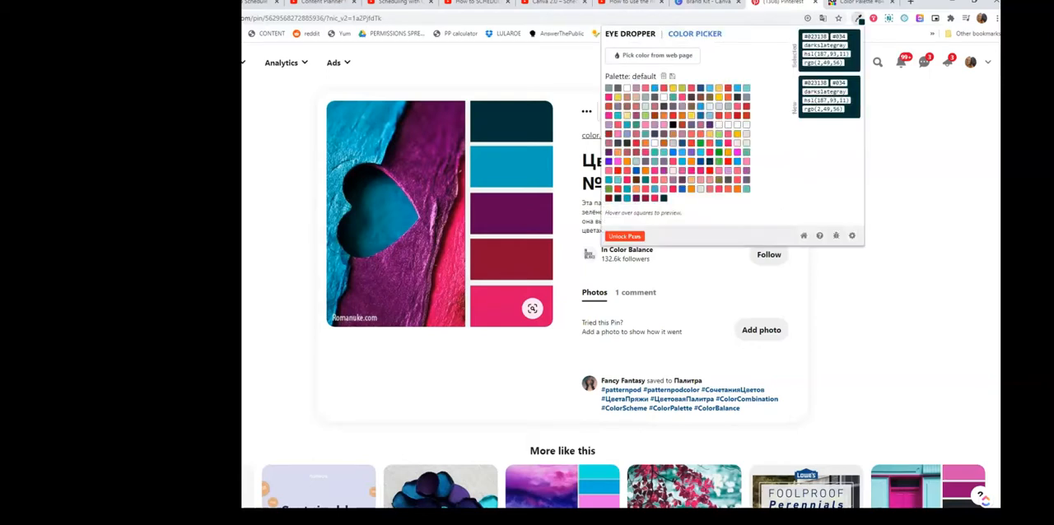
click(664, 55)
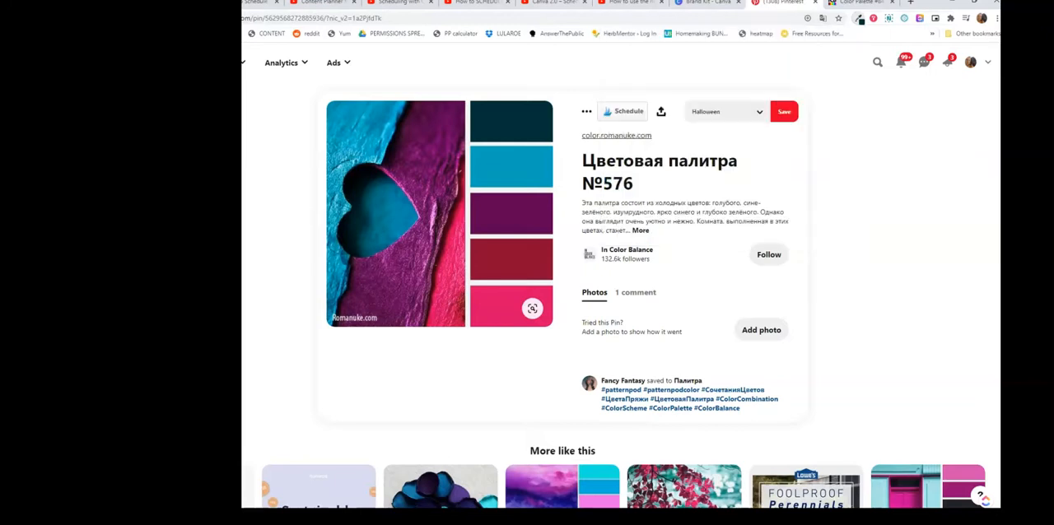
click(860, 19)
drag(826, 36, 803, 36)
key(ctrl+c)
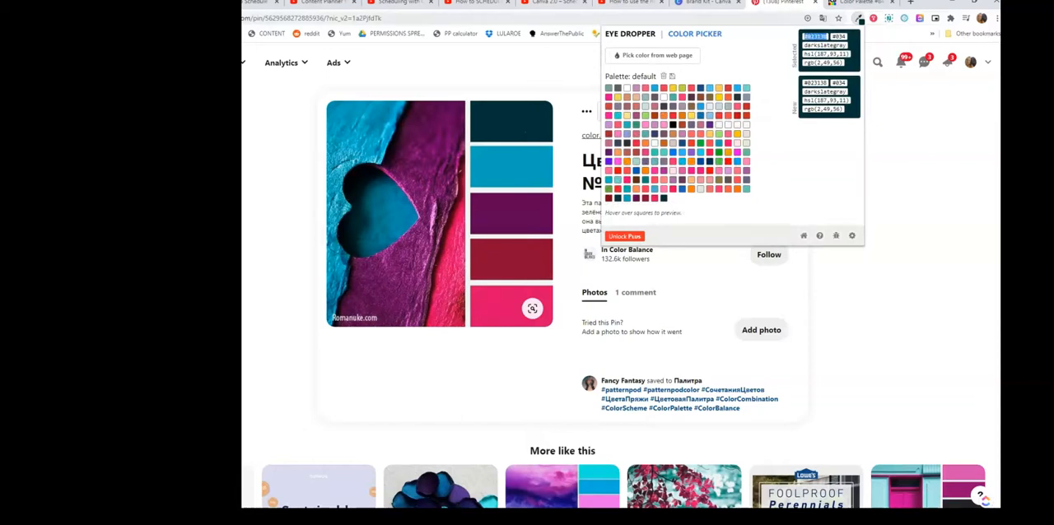
Step: In Canva's Brand Kit, add #023138 as the first color of The Mad Mommy palette
click(708, 3)
click(283, 318)
click(339, 431)
key(ctrl+v)
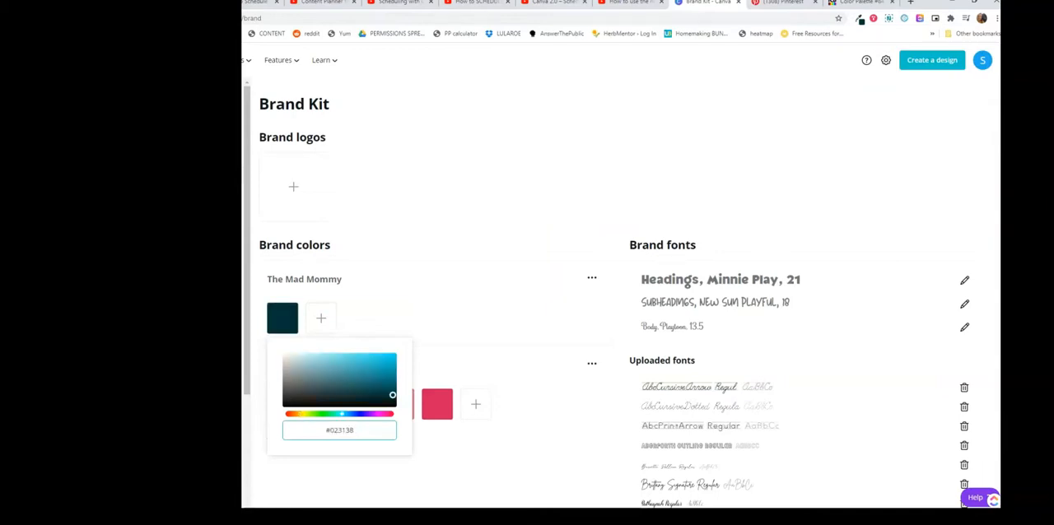
click(511, 197)
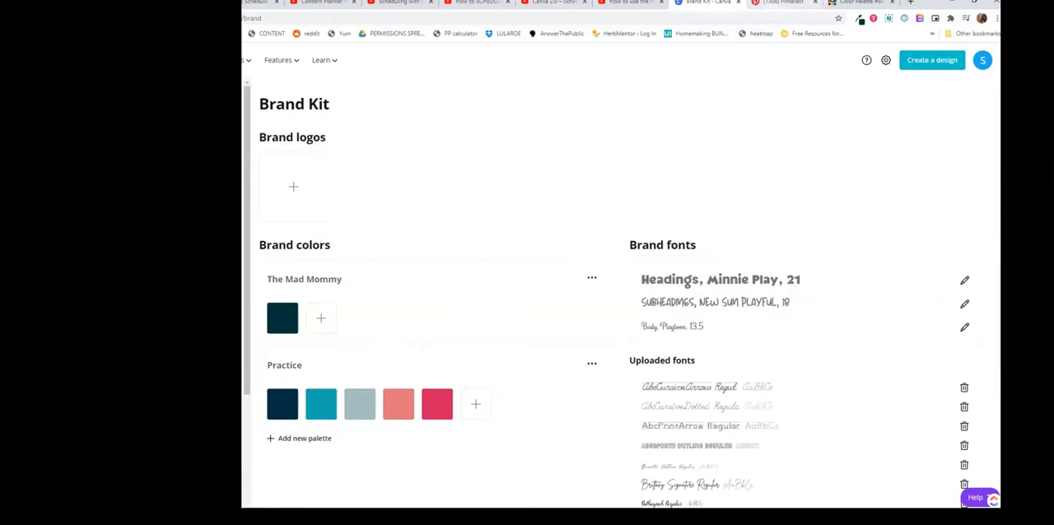
Step: Return to the Pinterest palette, sample its bright blue swatch with Eye Dropper and copy the hex code
click(782, 2)
click(859, 18)
click(653, 55)
click(511, 168)
click(859, 18)
triple_click(815, 37)
drag(829, 37, 804, 37)
Step: In Canva's Brand Kit, add the copied bright blue as the second color of The Mad Mommy palette
click(709, 2)
click(322, 318)
click(377, 431)
text(#03a7bd)
Step: Sample the purple swatch of the Pinterest palette with Eye Dropper and copy its hex code #5f0052
click(782, 2)
click(859, 18)
click(653, 55)
click(510, 213)
click(859, 18)
Step: In Canva's Brand Kit, add #5f0052 as the third color of The Mad Mommy palette
click(708, 2)
click(360, 318)
click(416, 431)
key(ctrl+v)
click(510, 198)
Step: Return to the Pinterest palette, sample its dark red swatch with Eye Dropper and copy the hex code #8c0932
click(860, 2)
click(892, 3)
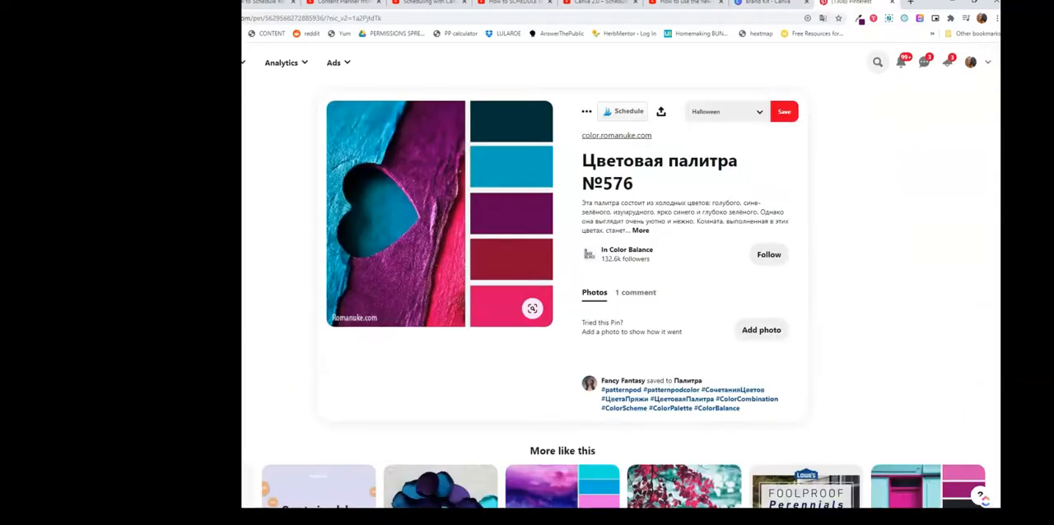
click(859, 18)
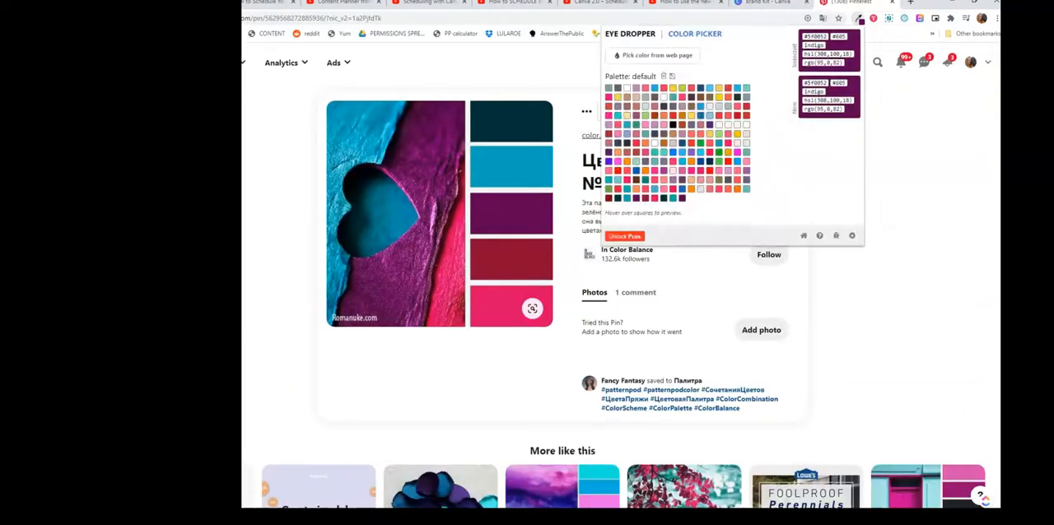
click(653, 55)
click(540, 258)
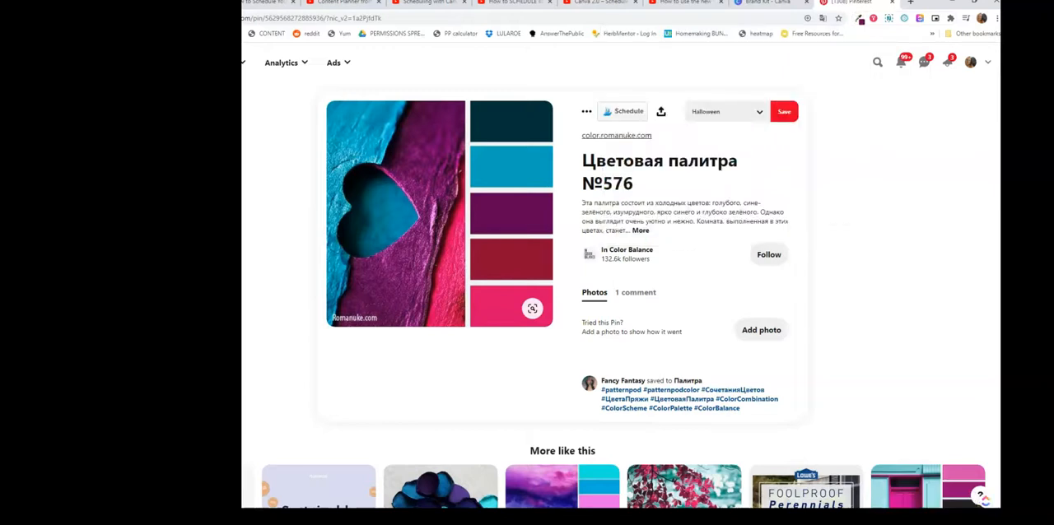
click(859, 18)
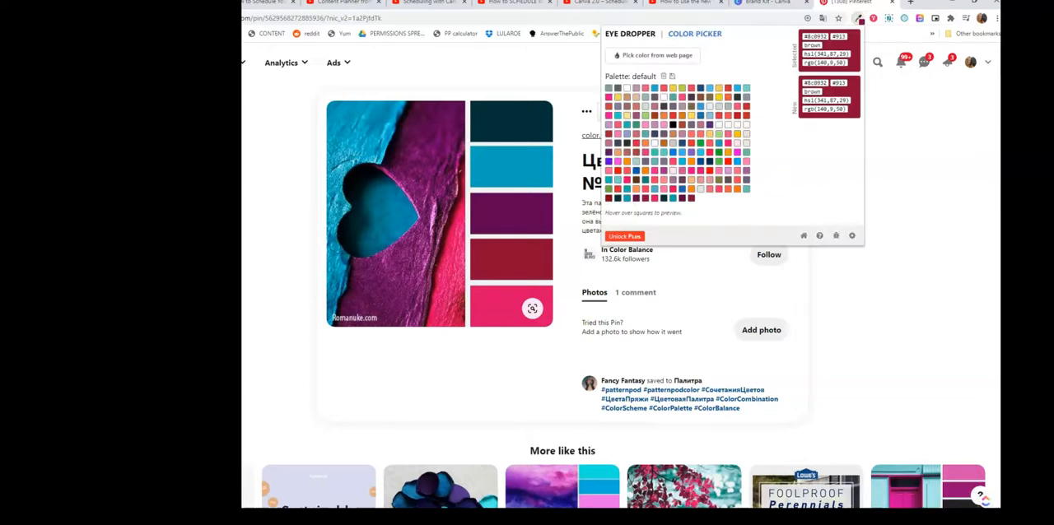
drag(826, 37, 803, 36)
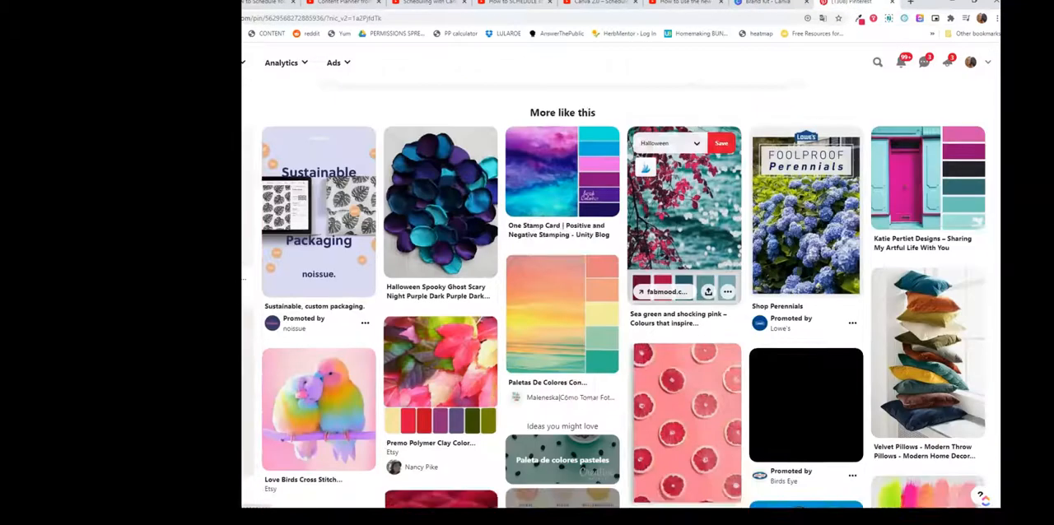
Step: Open the related pin with the magenta door, sample its purple-magenta swatch with Eye Dropper and copy the hex code #940974
scroll(686, 239, down, 3)
scroll(685, 239, up, 3)
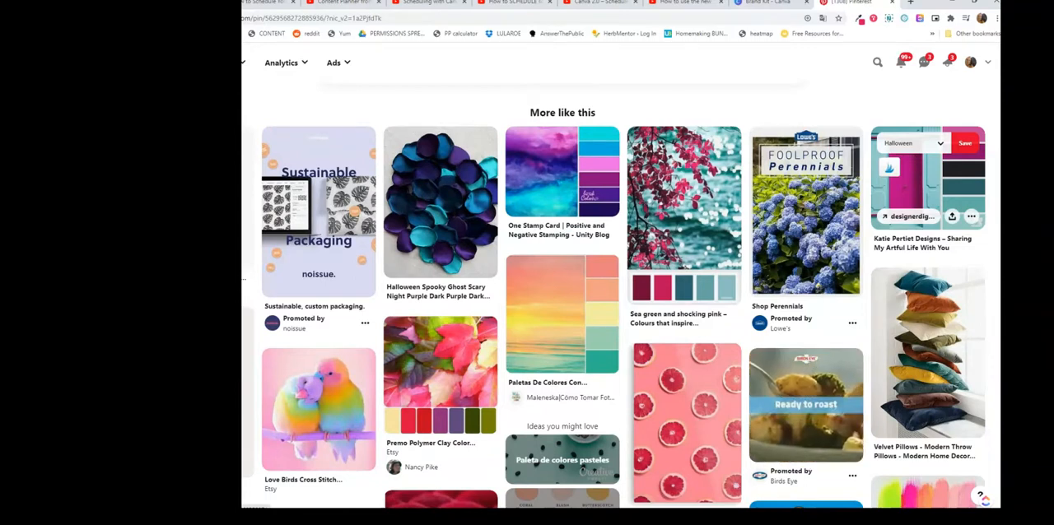
click(928, 177)
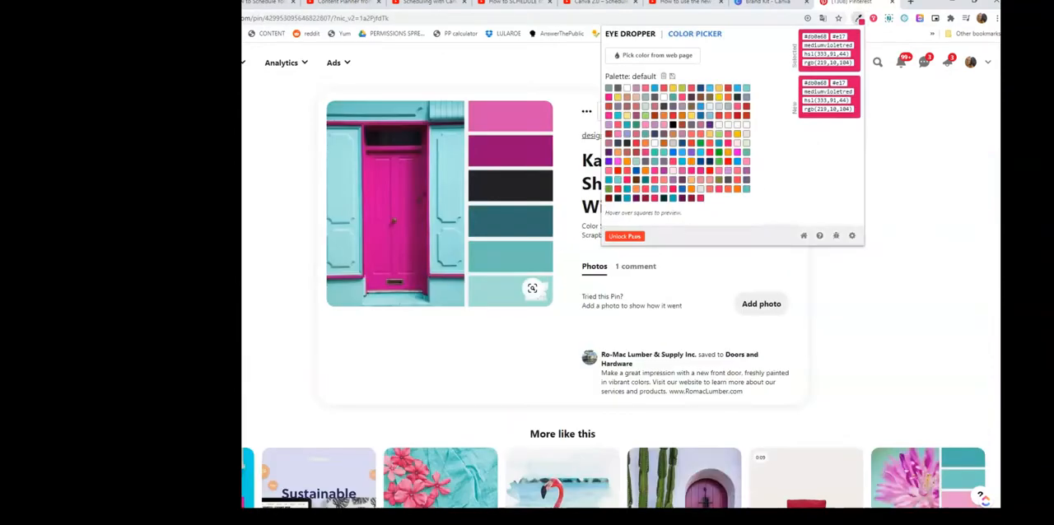
click(657, 55)
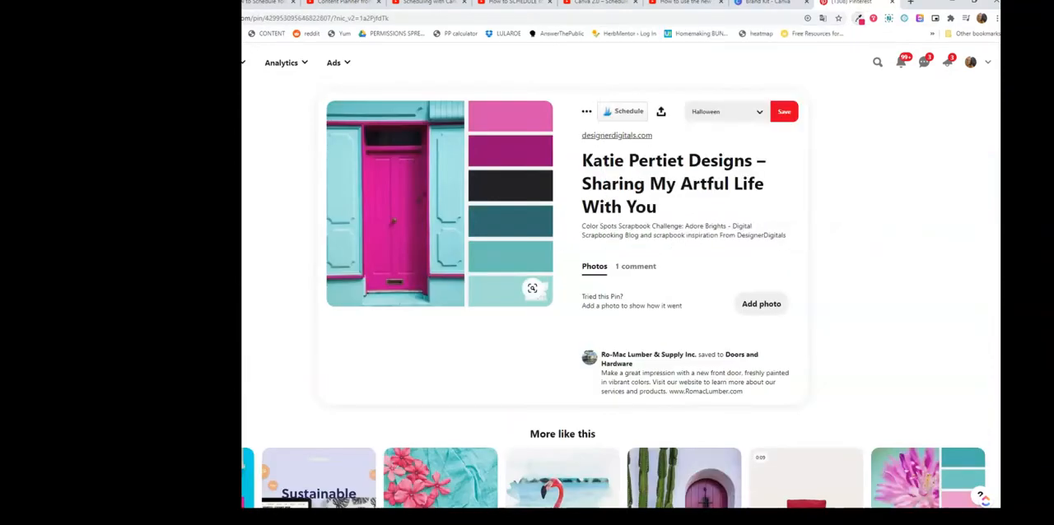
click(487, 162)
click(859, 18)
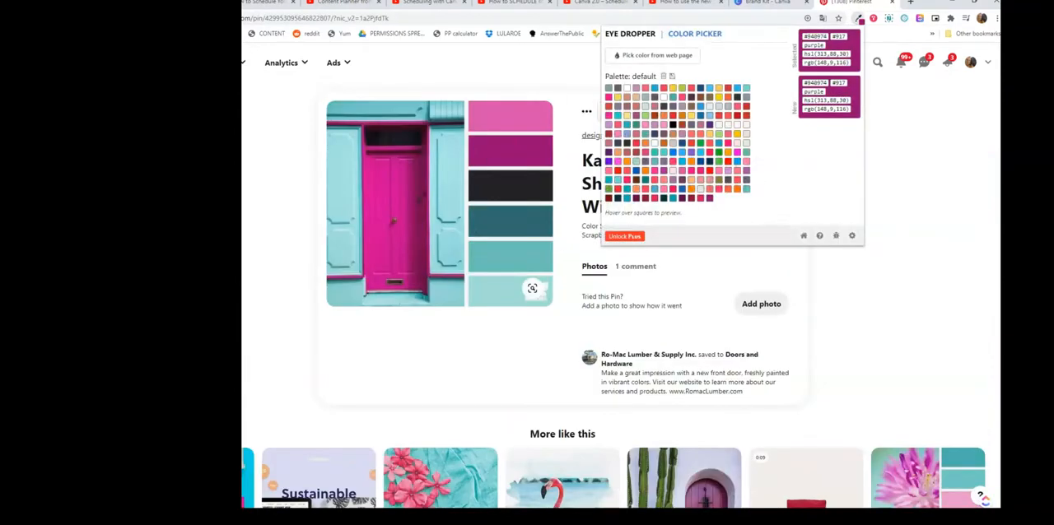
drag(826, 37, 803, 36)
key(ctrl+c)
Step: In Canva's Brand Kit, add #940974 as the sixth color of The Mad Mommy palette
click(778, 2)
click(475, 318)
click(533, 430)
key(ctrl+v)
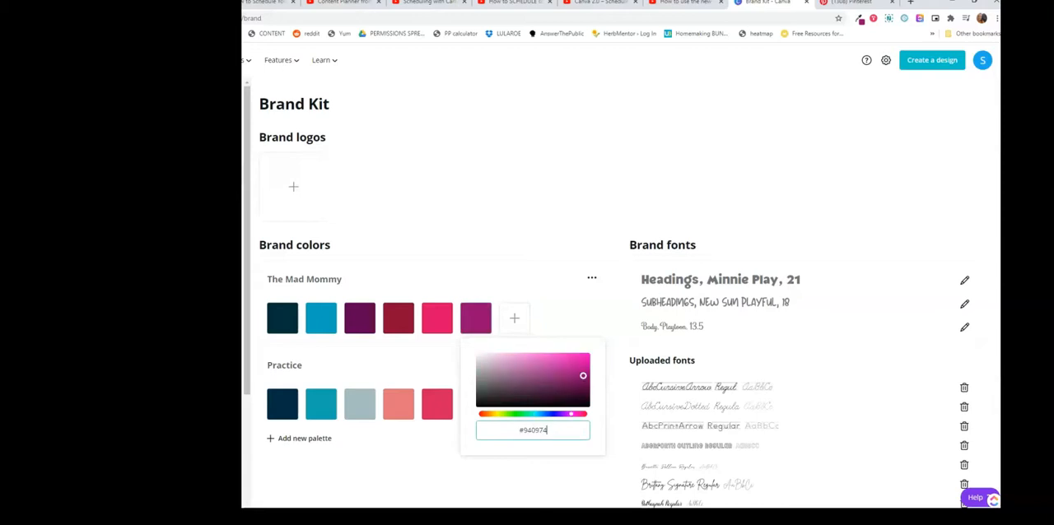
key(Return)
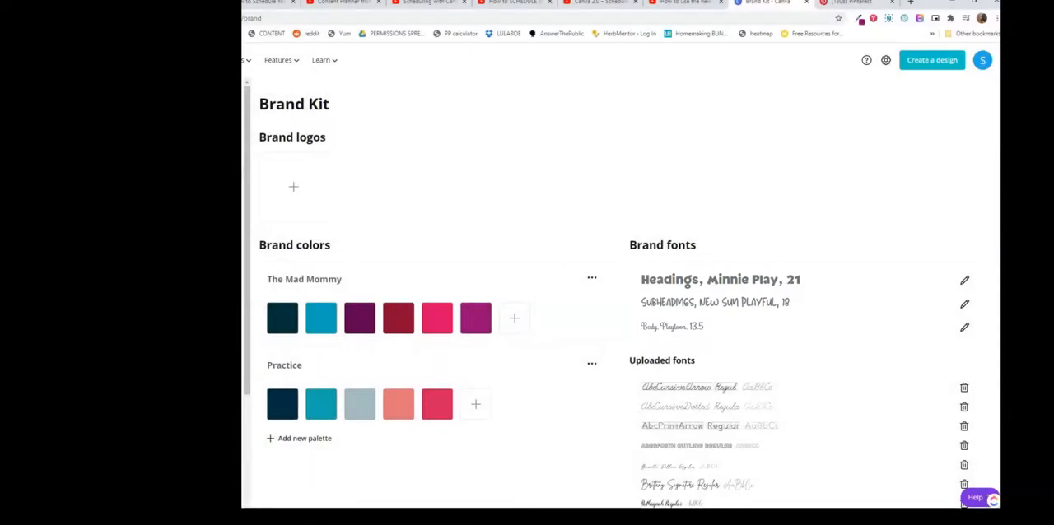
Step: Change the brand font for Headings to The Skinny
click(964, 280)
click(849, 248)
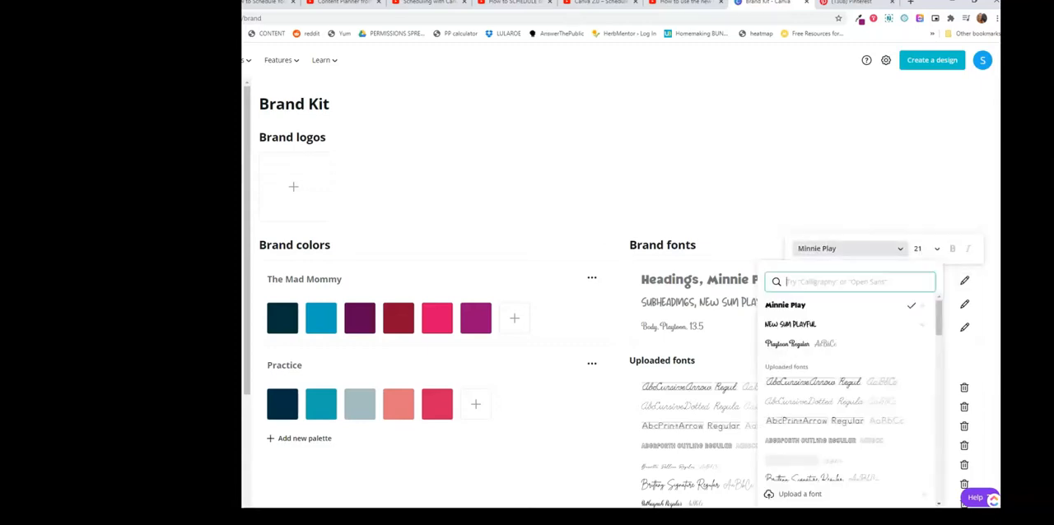
scroll(832, 363, down, 5)
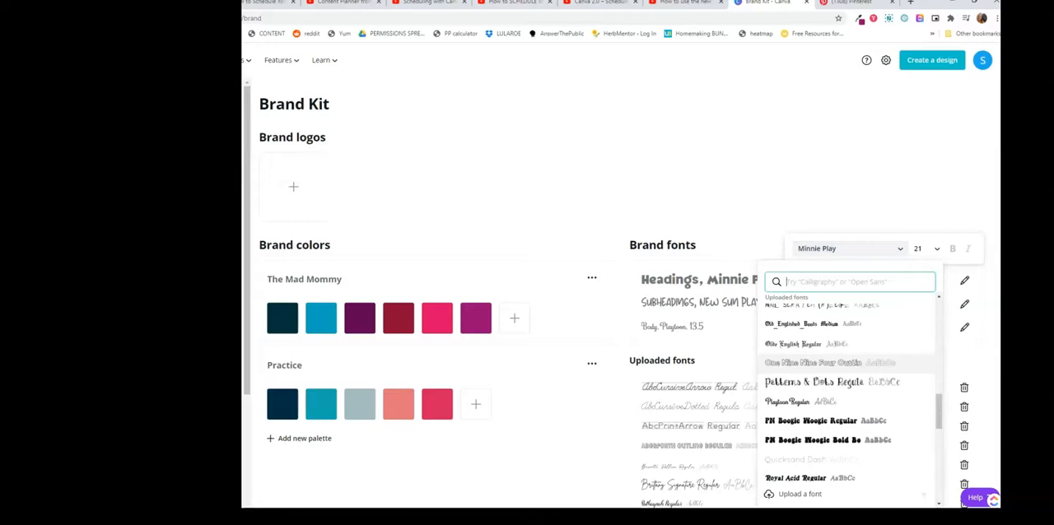
scroll(832, 363, down, 3)
click(824, 381)
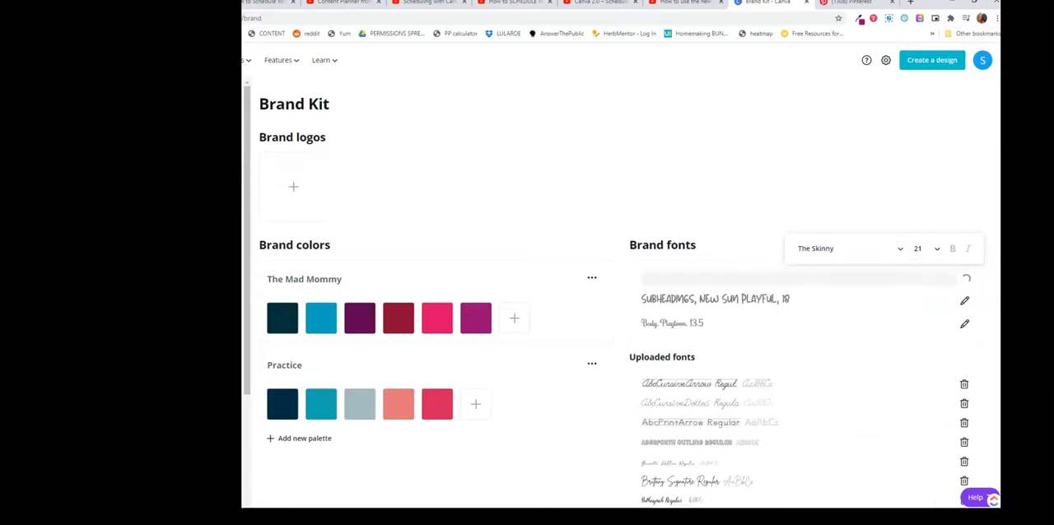
Step: Change the brand font for Subheadings to Brittany Signature
click(965, 304)
click(848, 273)
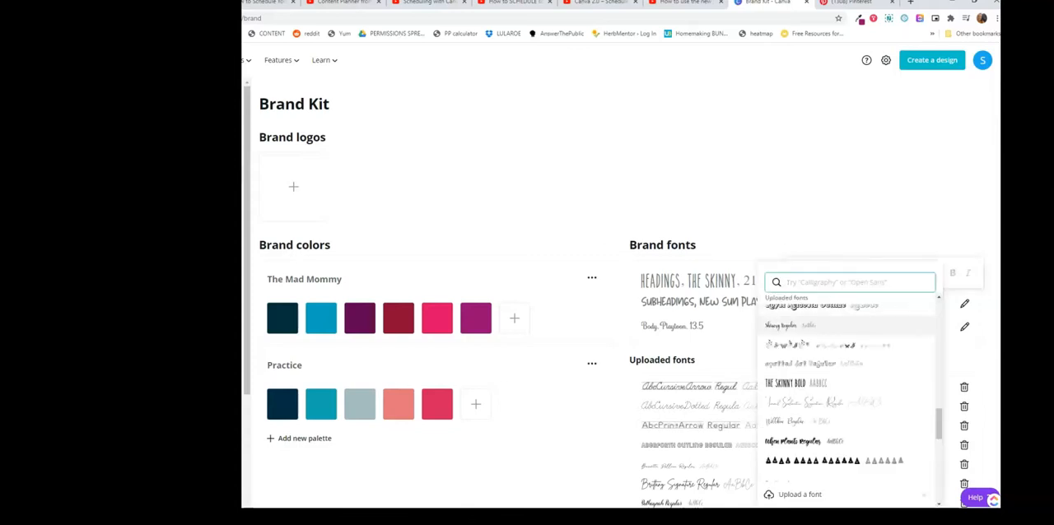
scroll(849, 387, up, 10)
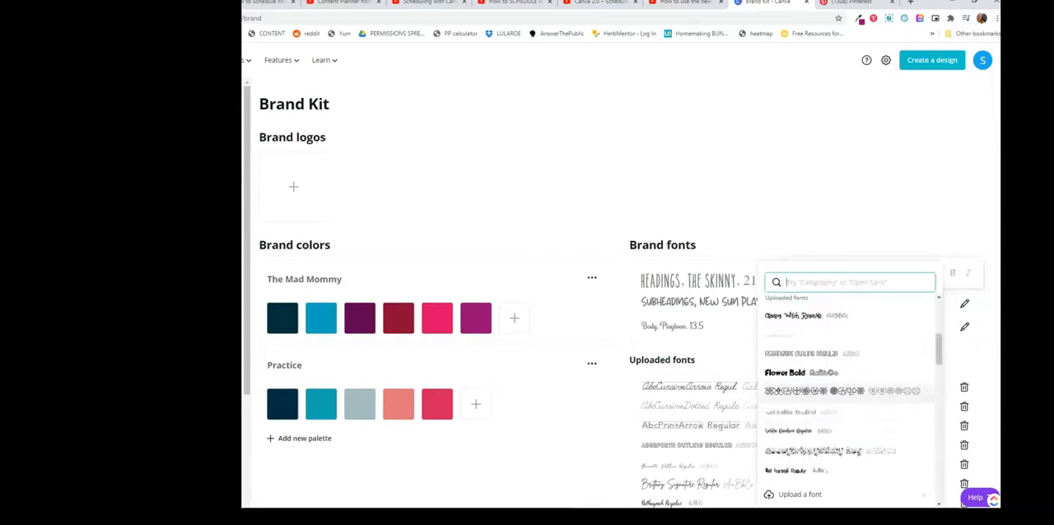
click(816, 336)
Step: Change the brand font for Body to Adigiana Toybox at size 24
click(964, 334)
click(848, 304)
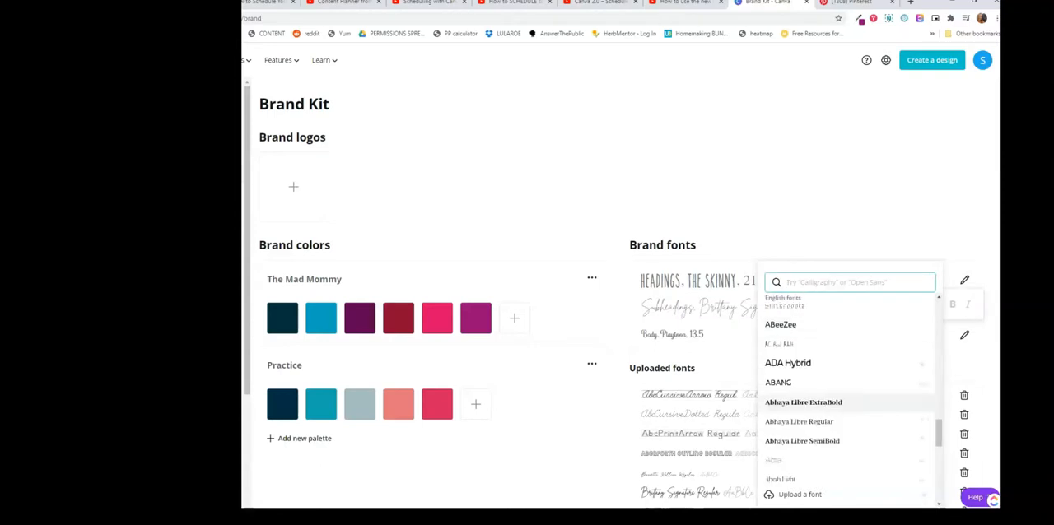
scroll(848, 392, down, 2)
click(831, 383)
click(932, 304)
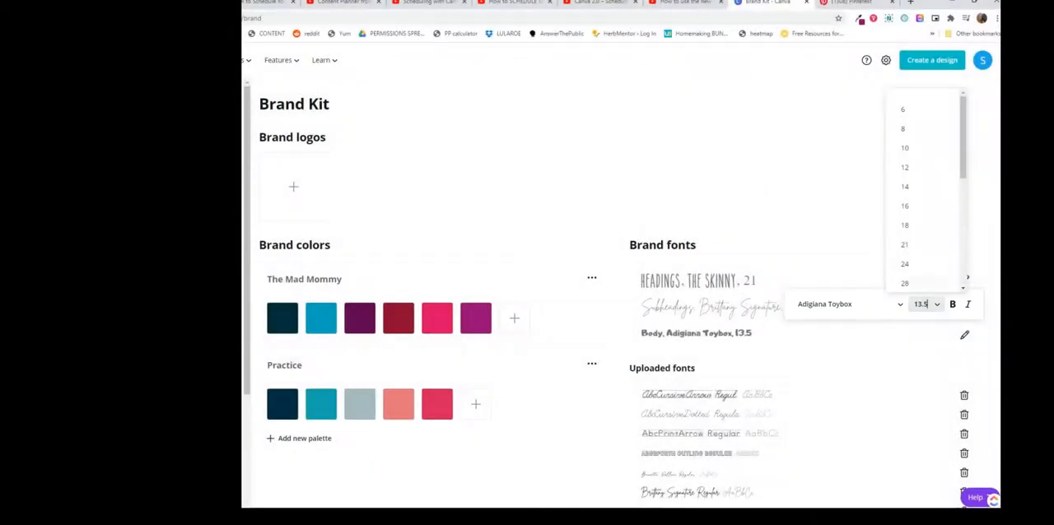
click(904, 264)
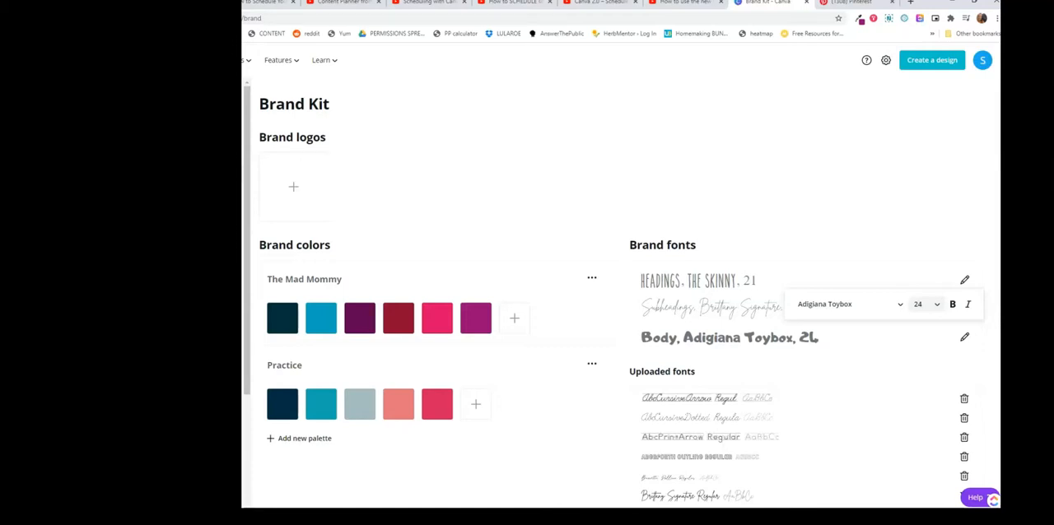
Step: Upload "color palette the mad mommy.jpg" from Downloads as a brand logo
scroll(618, 296, down, 2)
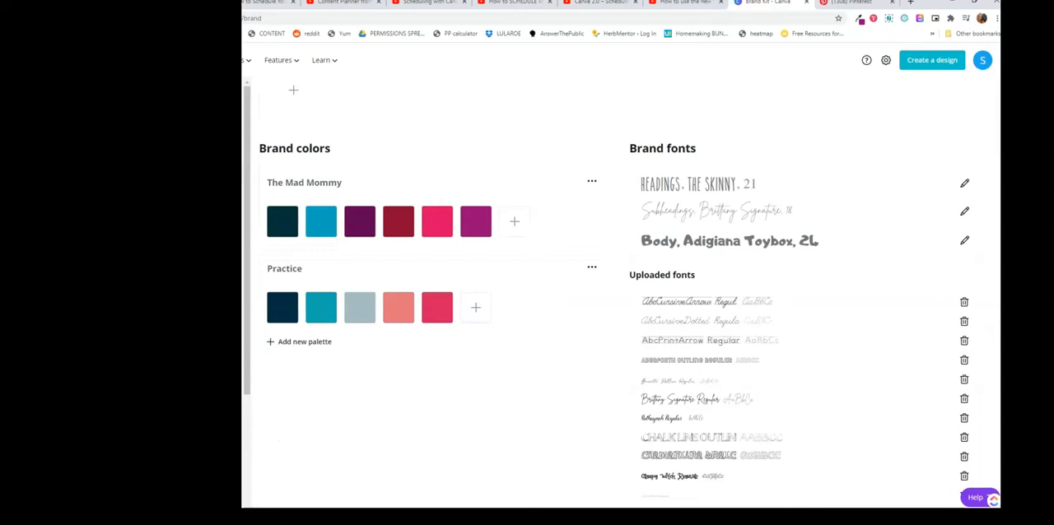
scroll(618, 296, down, 10)
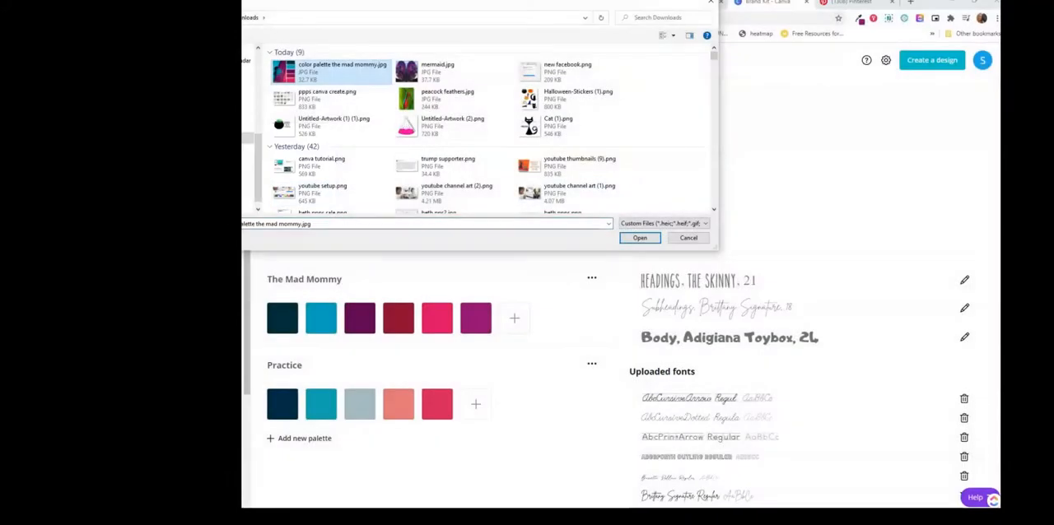
click(640, 237)
Step: Extract a color palette from the uploaded logo image and keep it among the brand colors
click(390, 165)
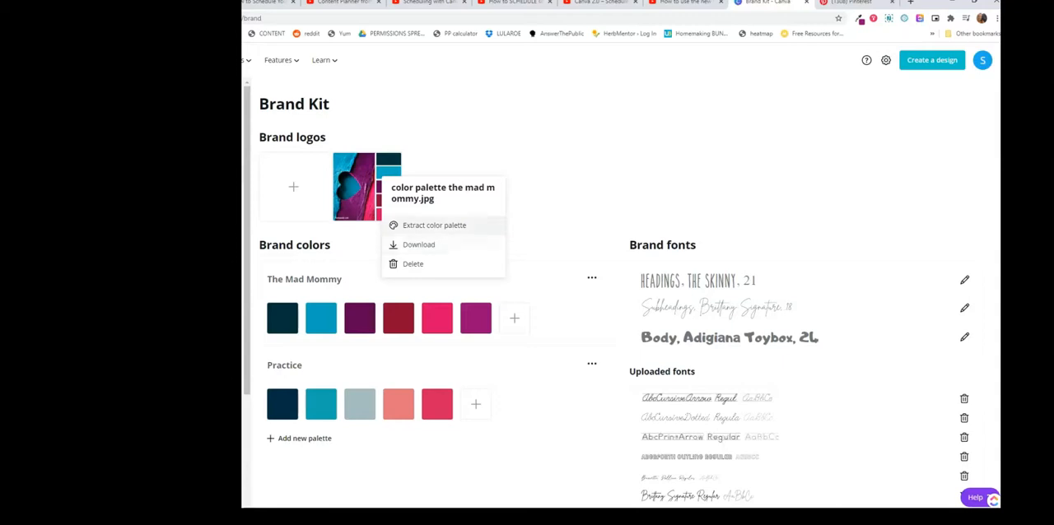
click(435, 226)
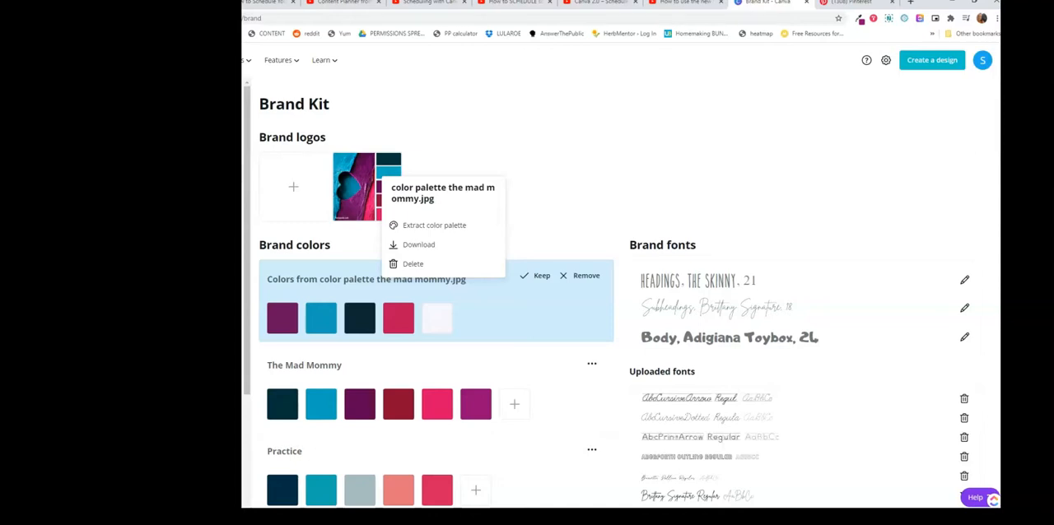
click(536, 276)
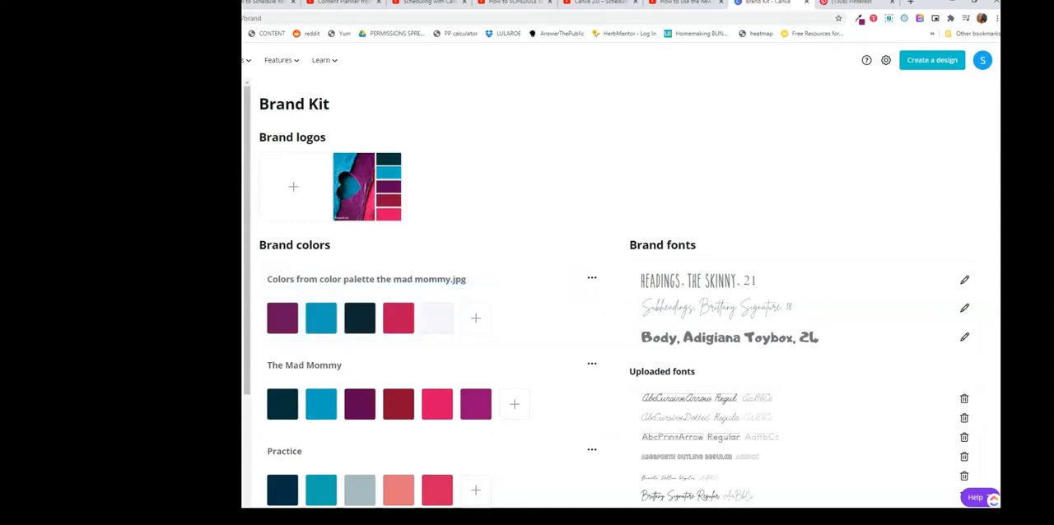